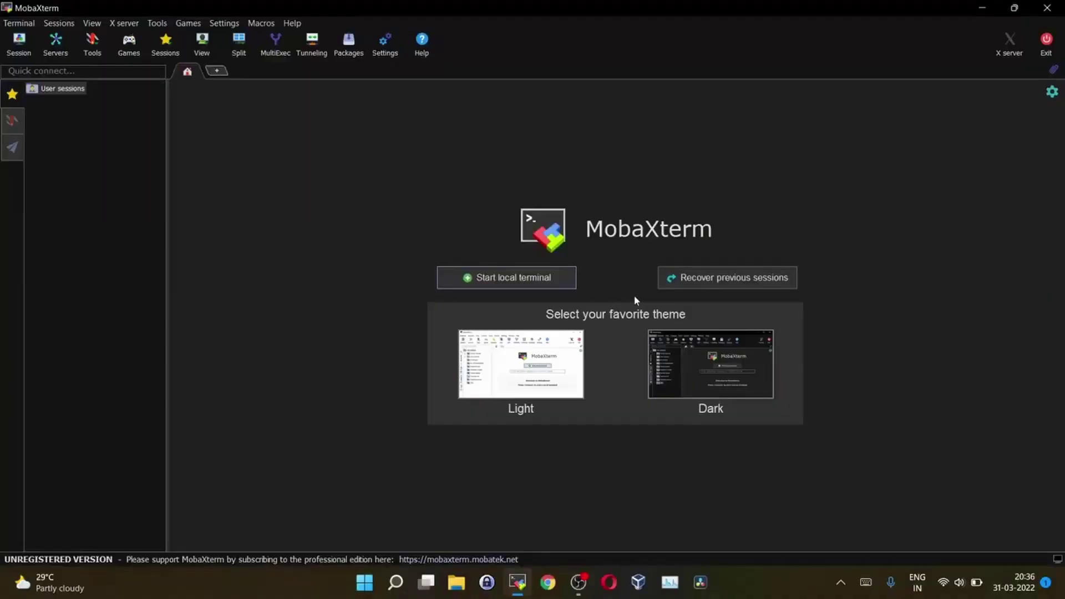
In a fresh terminal, change to /drives/c/abhi/cloud_patashala/keys/ and list it with ls -pl and ls -la
{"action": "left_click", "coordinate": [536, 283]}
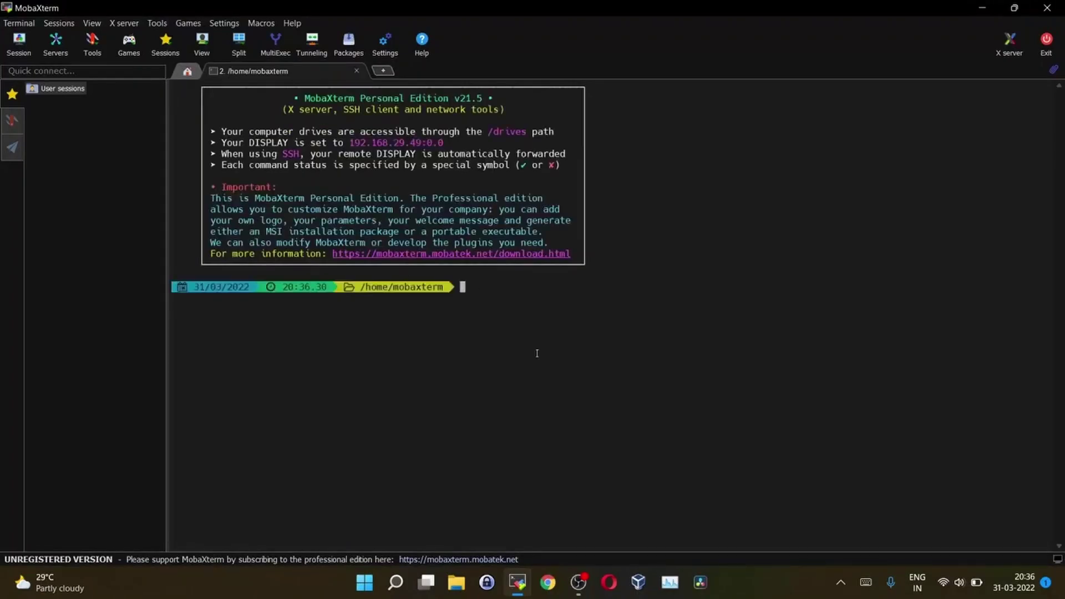
{"action": "type", "text": "cd /dr"}
{"action": "type", "text": "ives/c/abhi/"}
{"action": "type", "text": "cl"}
{"action": "key", "text": "Tab"}
{"action": "type", "text": "keys/"}
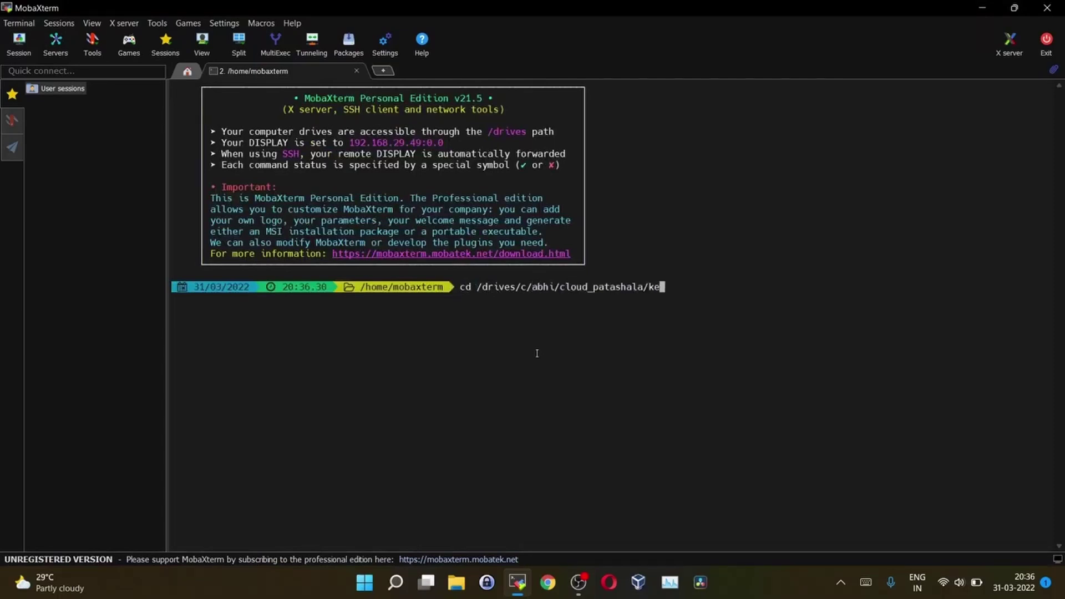
{"action": "key", "text": "Return"}
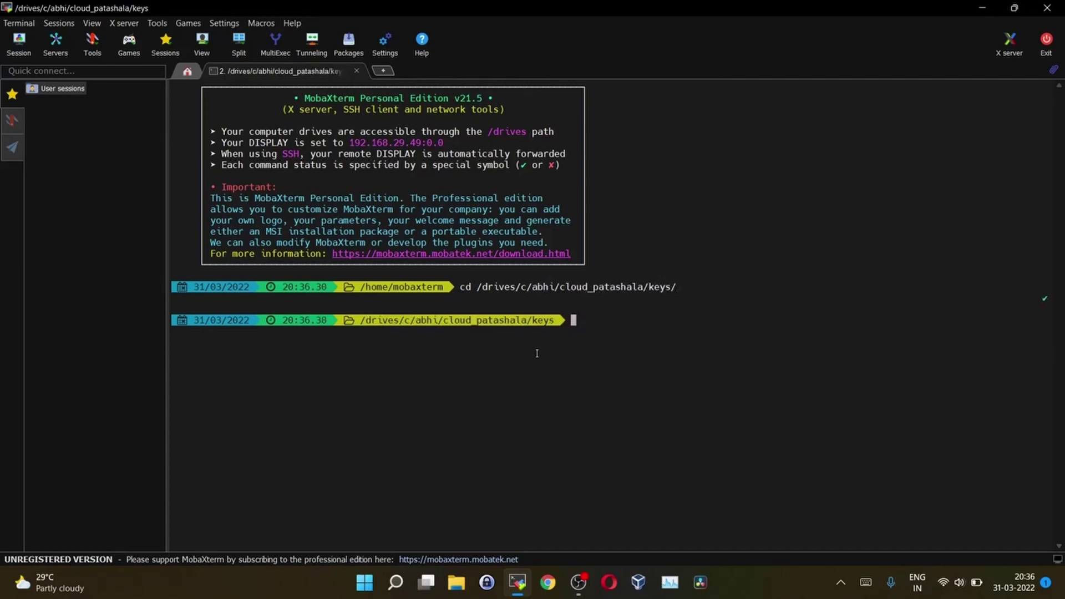
{"action": "type", "text": "ls -pl"}
{"action": "key", "text": "Return"}
{"action": "type", "text": "ls -l"}
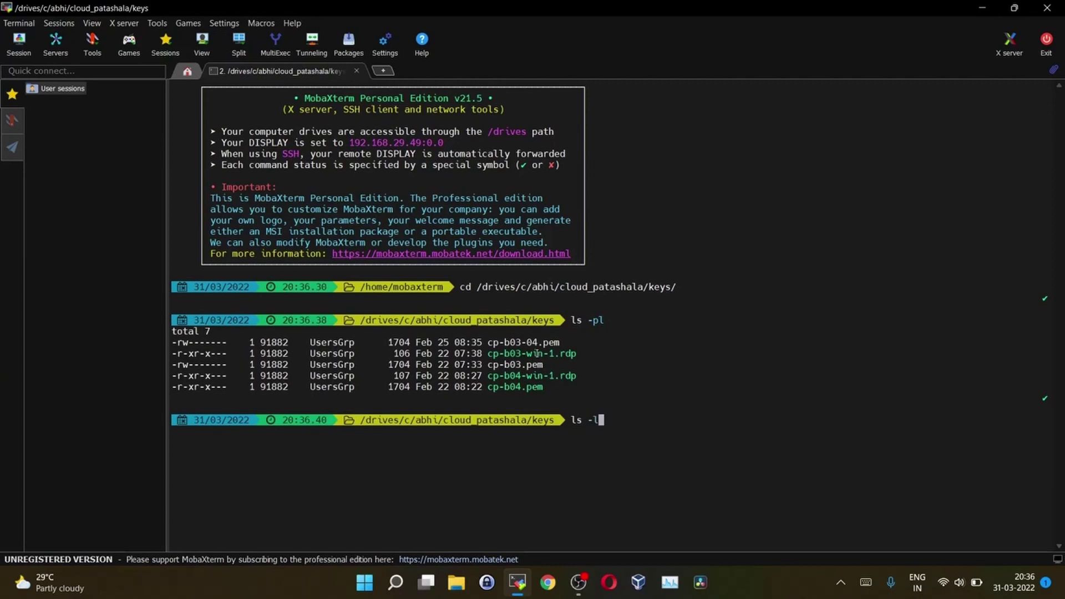
{"action": "type", "text": "a"}
{"action": "key", "text": "Return"}
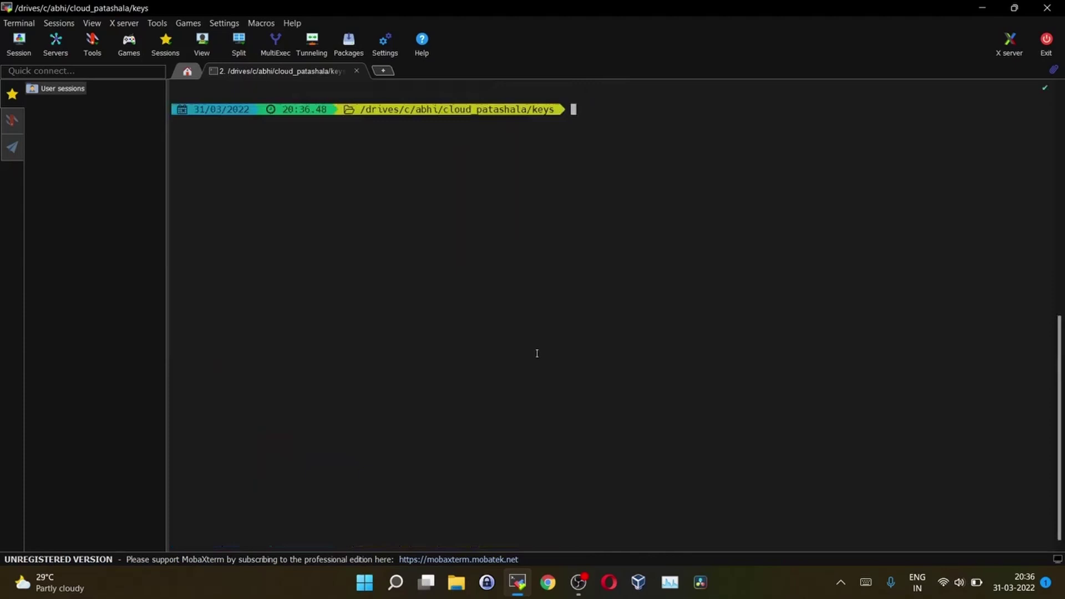
{"action": "type", "text": "ssh-key"}
{"action": "type", "text": "gen"}
{"action": "type", "text": " -b "}
{"action": "type", "text": "409"}
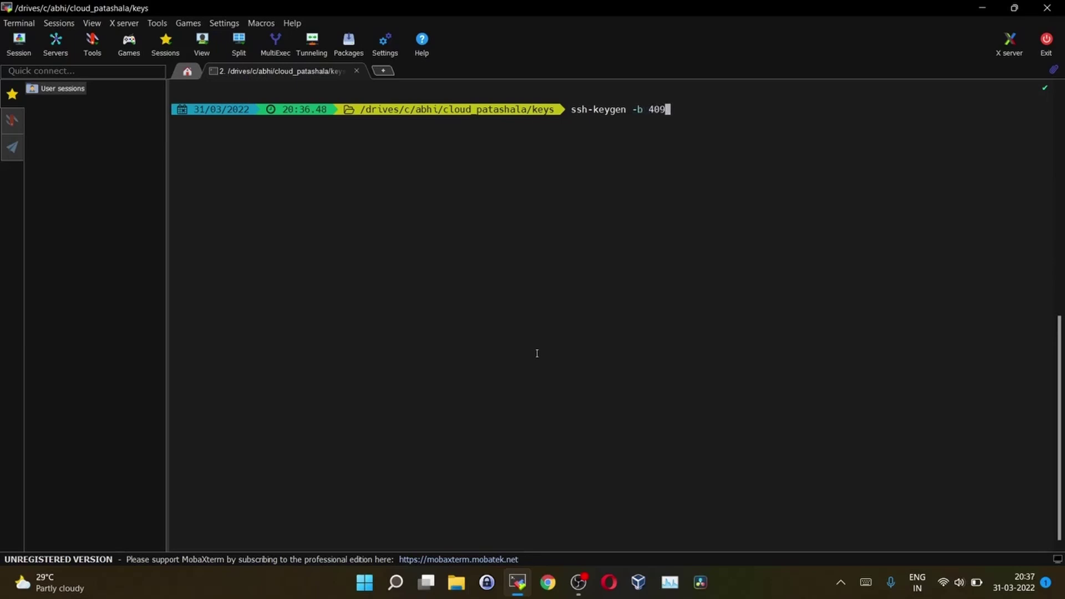
{"action": "type", "text": "6"}
{"action": "type", "text": "-t r"}
{"action": "type", "text": "sa"}
Correct the key type and file name to enter ssh-keygen -b 4096 -t rsa -f cp-github
{"action": "key", "text": "BackSpace"}
{"action": "key", "text": "BackSpace"}
{"action": "key", "text": "BackSpace"}
{"action": "type", "text": "-t "}
{"action": "type", "text": "rsa"}
{"action": "key", "text": "BackSpace"}
{"action": "key", "text": "BackSpace"}
{"action": "key", "text": "BackSpace"}
{"action": "type", "text": "-t "}
{"action": "type", "text": "rsa"}
{"action": "key", "text": "BackSpace"}
{"action": "key", "text": "BackSpace"}
{"action": "key", "text": "BackSpace"}
{"action": "type", "text": "-t "}
{"action": "type", "text": "rsa"}
{"action": "key", "text": "BackSpace"}
{"action": "key", "text": "BackSpace"}
{"action": "key", "text": "BackSpace"}
{"action": "type", "text": "-t r"}
{"action": "type", "text": "sa"}
{"action": "key", "text": "BackSpace"}
{"action": "key", "text": "BackSpace"}
{"action": "key", "text": "BackSpace"}
{"action": "type", "text": "-t rsa -"}
{"action": "type", "text": "f "}
{"action": "type", "text": "cp-git"}
{"action": "type", "text": "hub"}
{"action": "key", "text": "BackSpace"}
{"action": "key", "text": "BackSpace"}
{"action": "key", "text": "BackSpace"}
{"action": "type", "text": "-"}
{"action": "type", "text": "f c"}
{"action": "type", "text": "p-git"}
{"action": "type", "text": "hub"}
Run the ssh-keygen command and leave the passphrase empty at both prompts
{"action": "key", "text": "Return"}
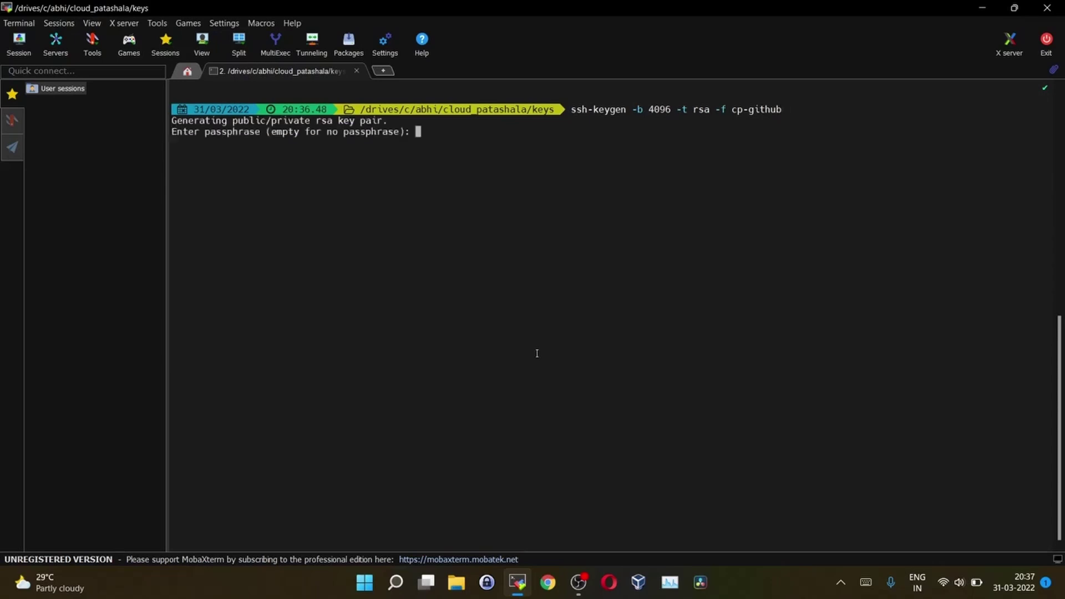
{"action": "key", "text": "Return"}
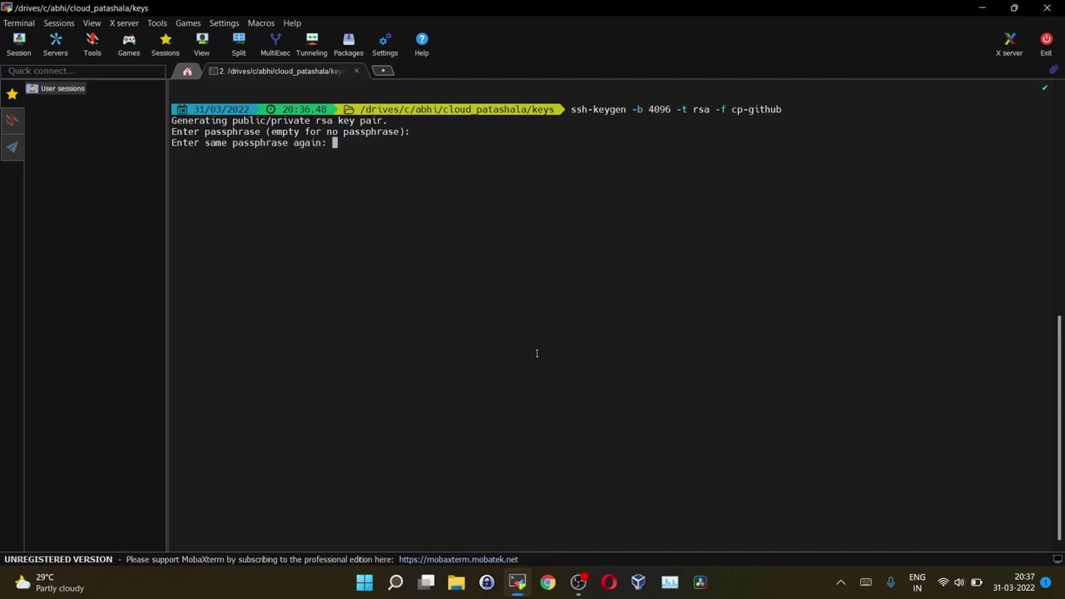
{"action": "key", "text": "Return"}
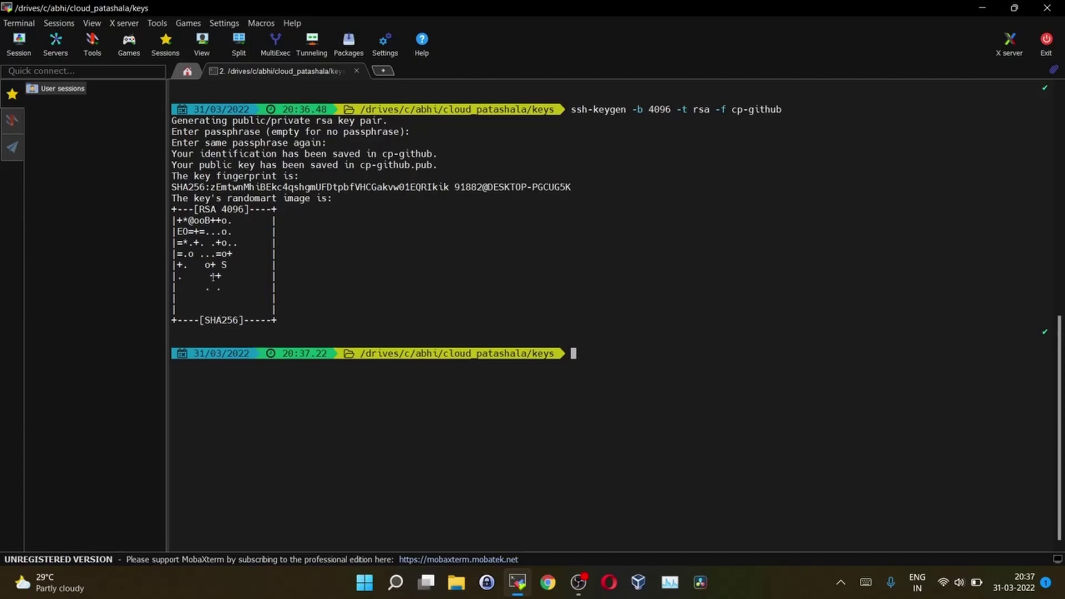
Highlight RSA, 4096 and SHA256 in the generated key's randomart, twice over
{"action": "double_click", "coordinate": [207, 214]}
{"action": "double_click", "coordinate": [219, 321]}
{"action": "double_click", "coordinate": [233, 211]}
{"action": "left_click", "coordinate": [537, 354]}
{"action": "double_click", "coordinate": [204, 209]}
{"action": "double_click", "coordinate": [220, 320]}
{"action": "double_click", "coordinate": [233, 210]}
{"action": "type", "text": "l"}
{"action": "type", "text": "s -la"}
Run ls -la in the keys folder and highlight the new cp-github file
{"action": "key", "text": "Return"}
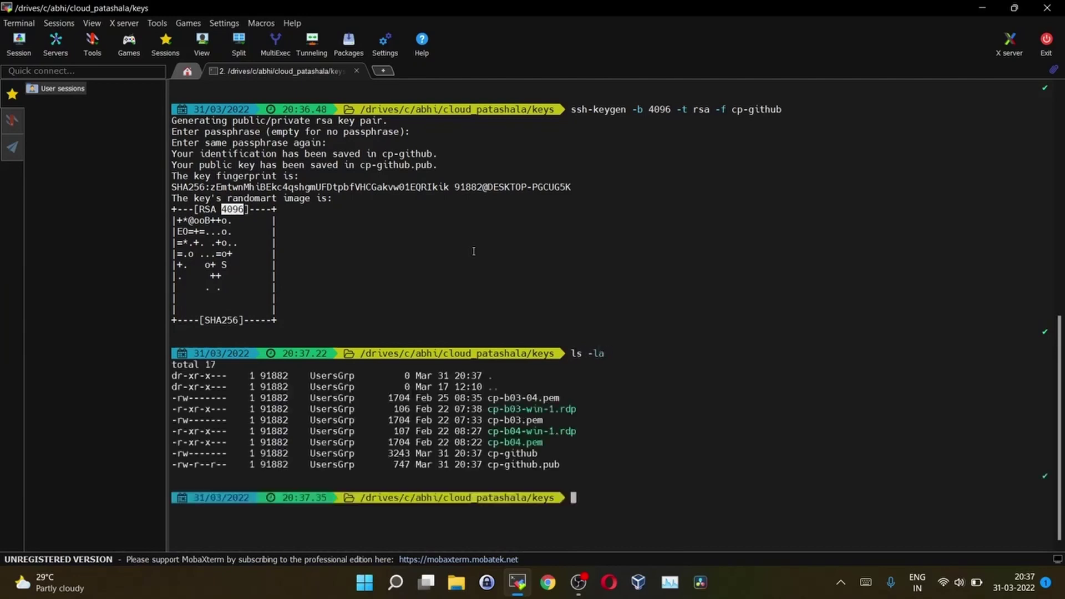
{"action": "double_click", "coordinate": [513, 454]}
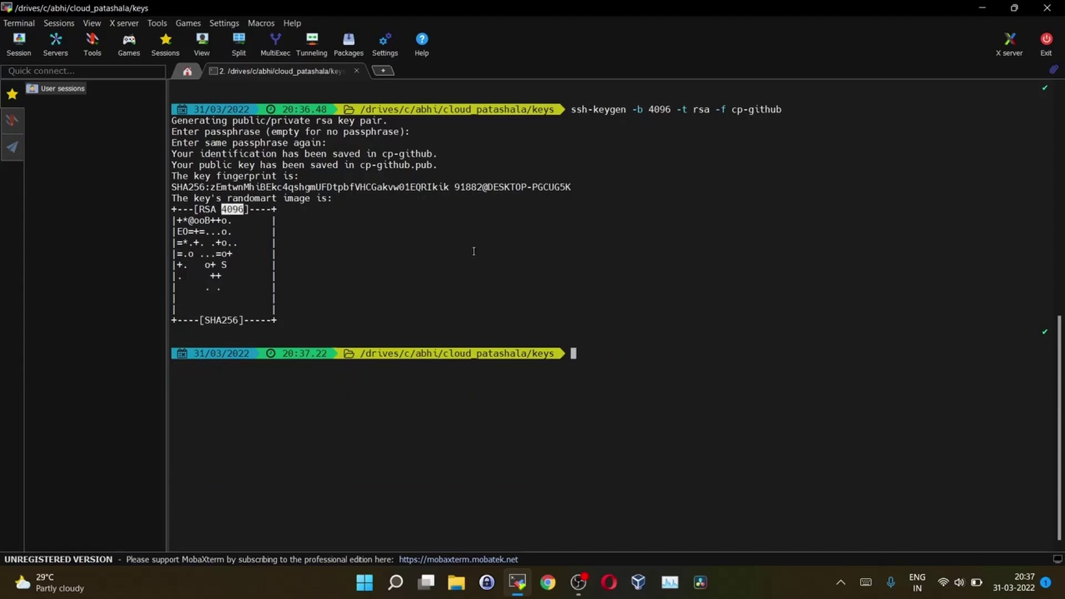
{"action": "type", "text": "ls "}
{"action": "type", "text": "-la"}
{"action": "key", "text": "Return"}
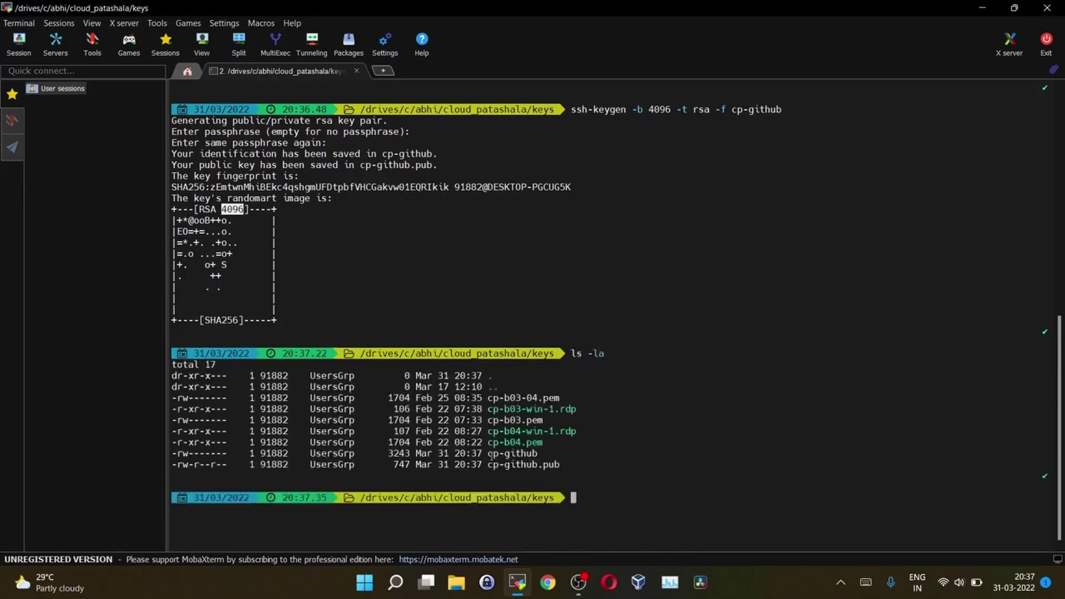